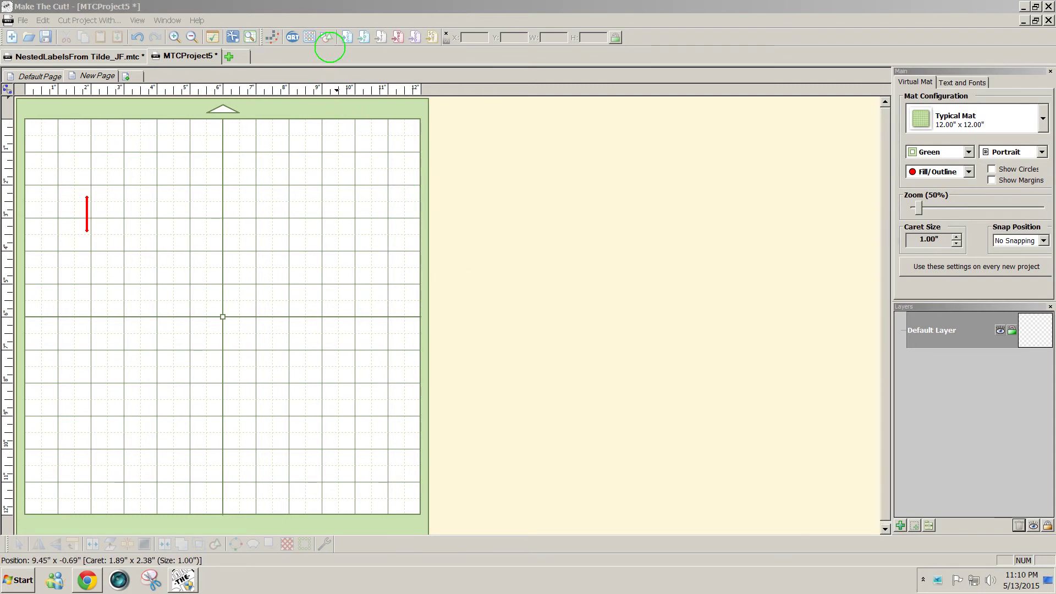
- Add a Rounded rectangle from Basic Shapes, enlarge it to about 6.77 × 4.51 in, and centre it on the mat
{"action": "left_click", "coordinate": [325, 38]}
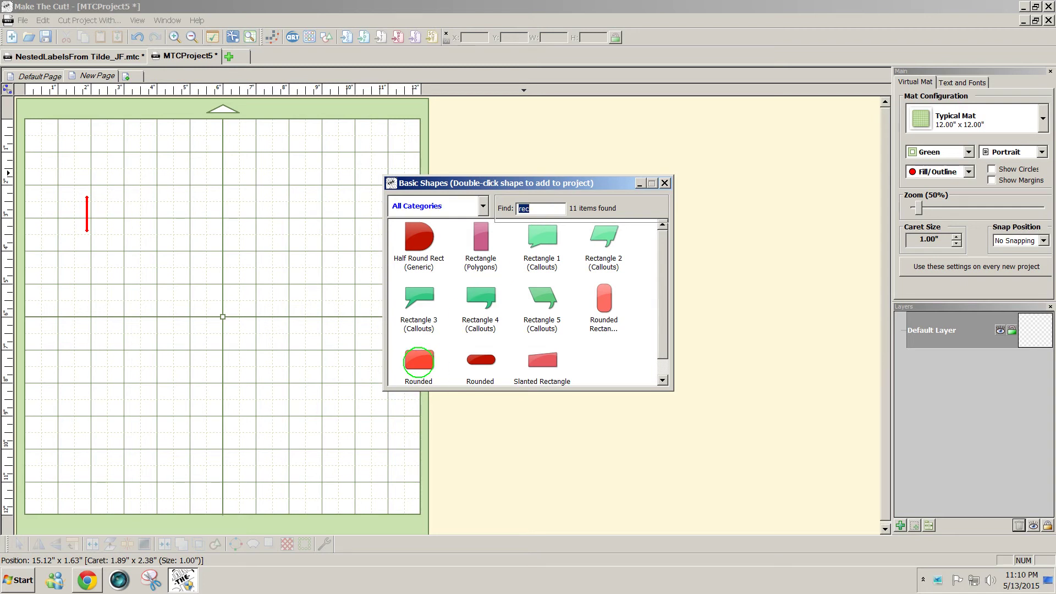
{"action": "double_click", "coordinate": [419, 361]}
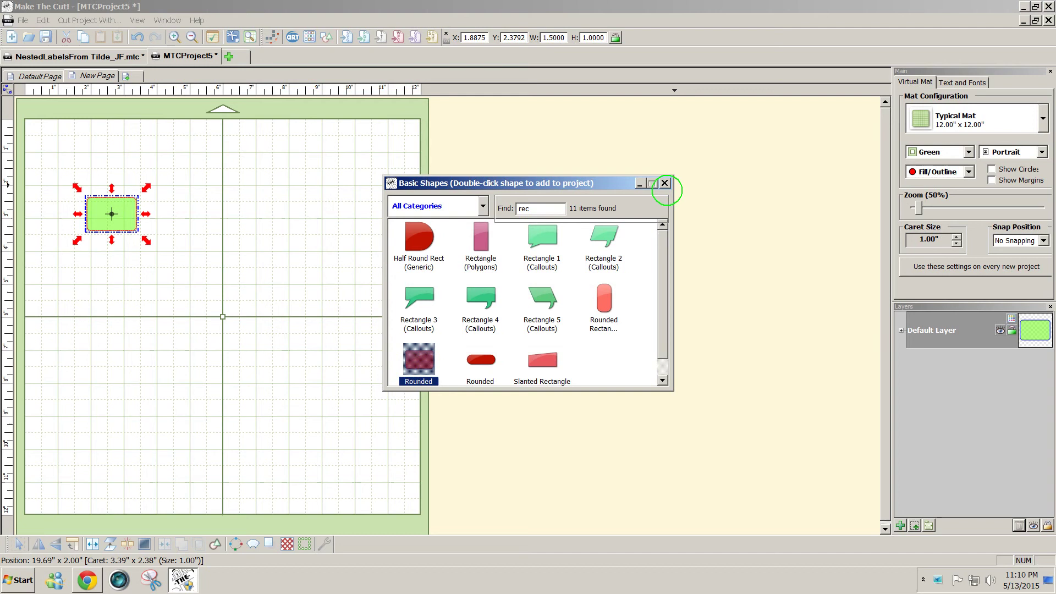
{"action": "left_click", "coordinate": [665, 183]}
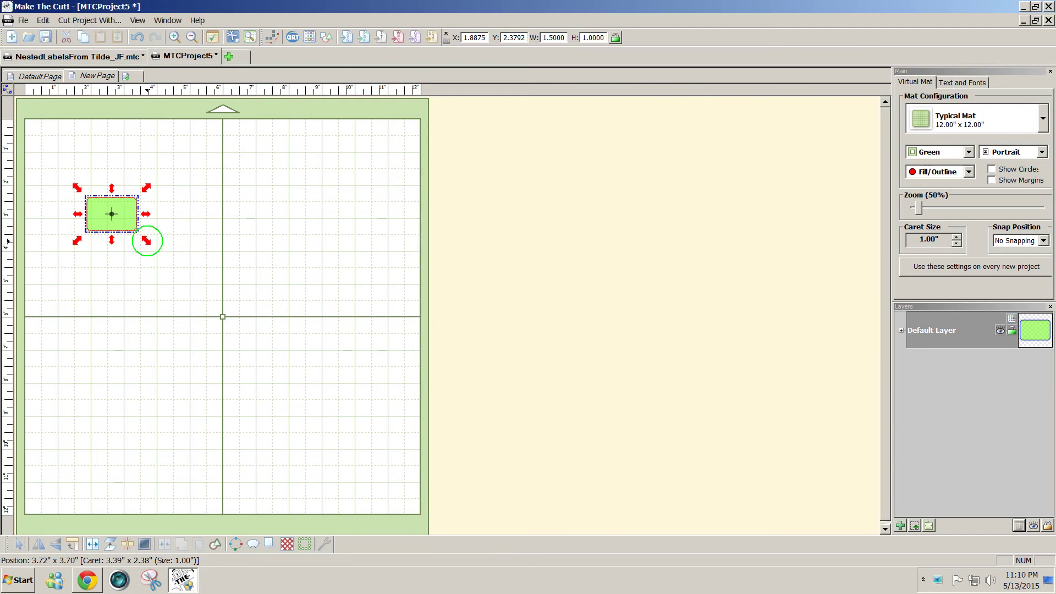
{"action": "left_click_drag", "start_coordinate": [146, 241], "coordinate": [322, 347]}
{"action": "left_click_drag", "start_coordinate": [234, 273], "coordinate": [258, 315]}
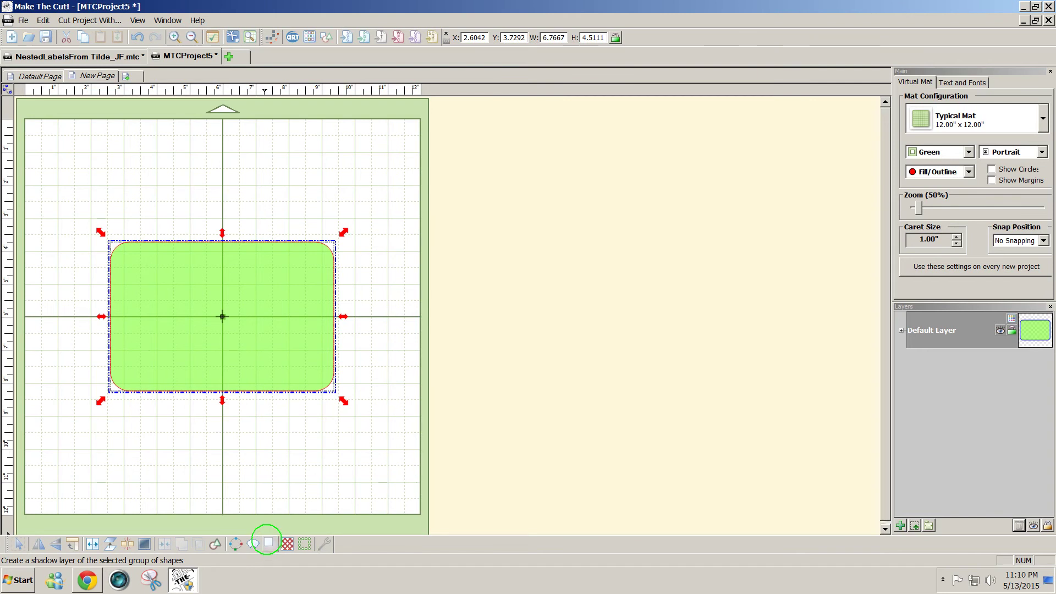
- Generate a 0.15-inch mitered shadow layer around the rounded rectangle
{"action": "left_click", "coordinate": [268, 543]}
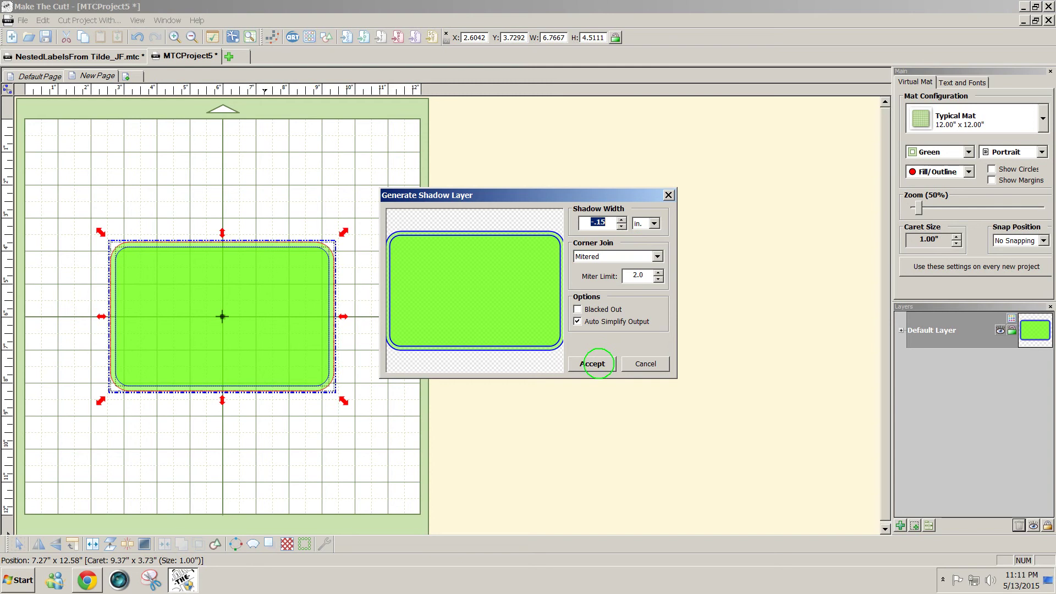
{"action": "left_click", "coordinate": [593, 364]}
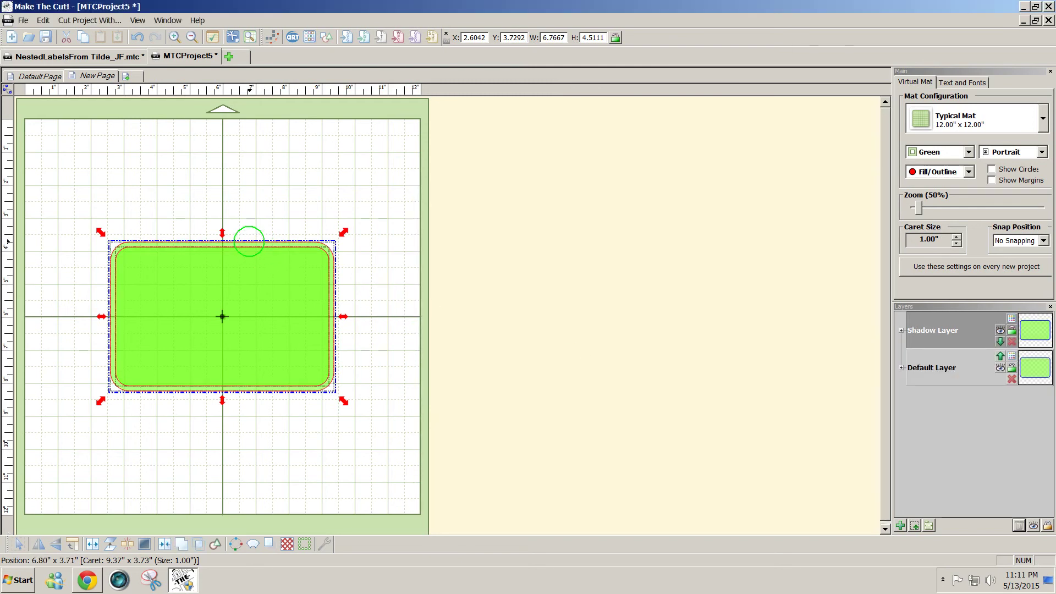
- Select both rounded rectangles and Join them into a thin rounded frame
{"action": "left_click_drag", "start_coordinate": [67, 193], "coordinate": [404, 440]}
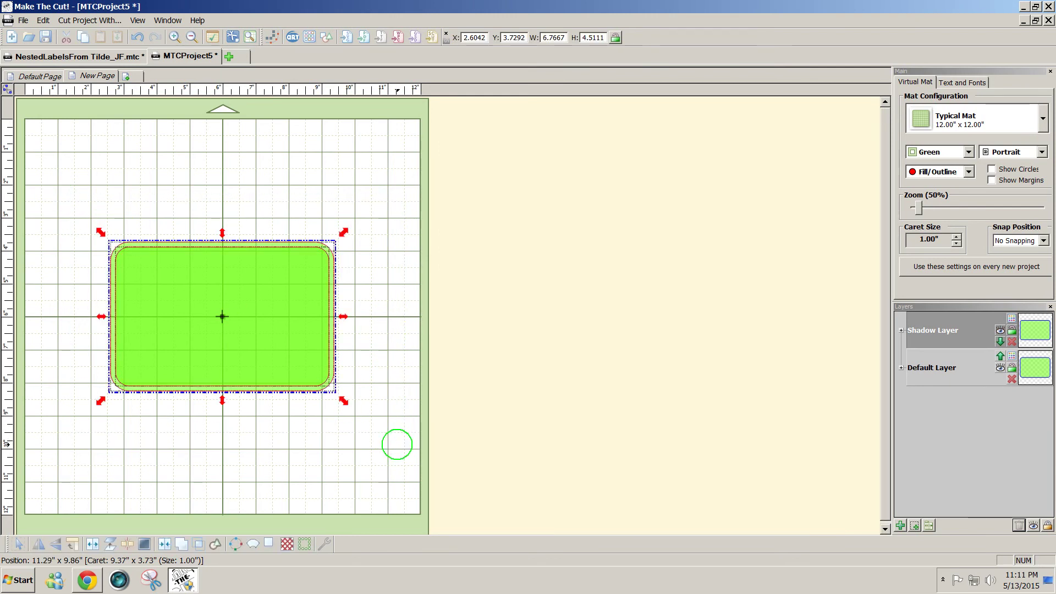
{"action": "left_click", "coordinate": [164, 544]}
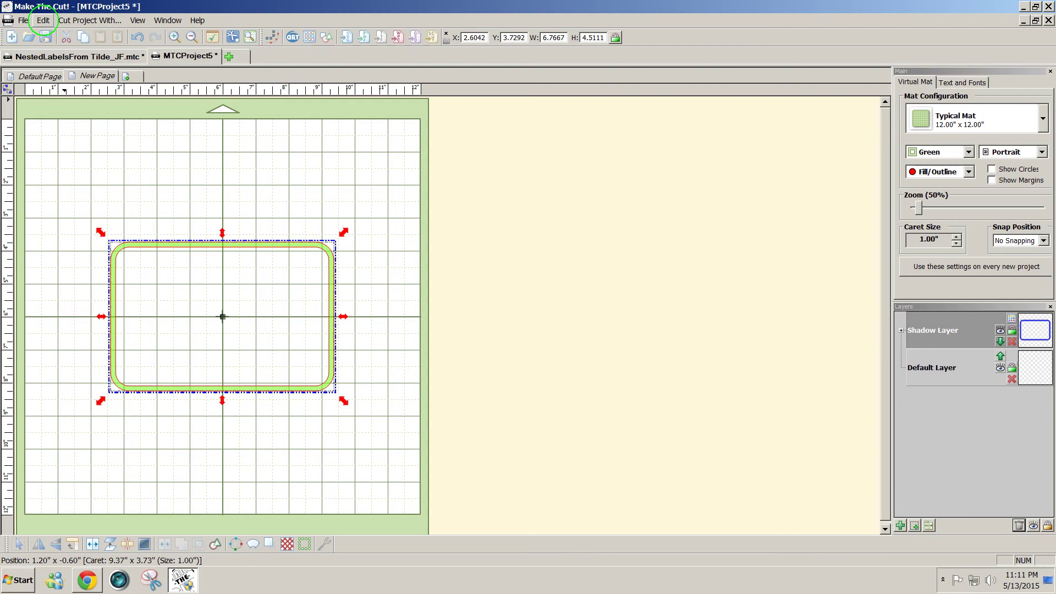
- Nested-duplicate the frame: count 4, gap -0.5 in, by scaling, with adjusted colour
{"action": "left_click", "coordinate": [43, 20]}
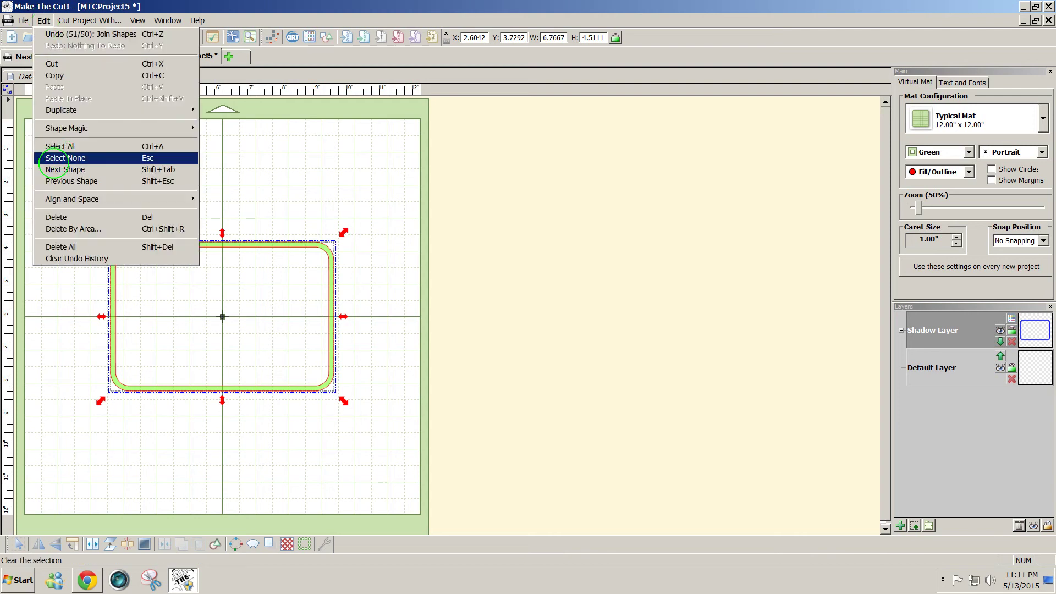
{"action": "mouse_move", "coordinate": [193, 110]}
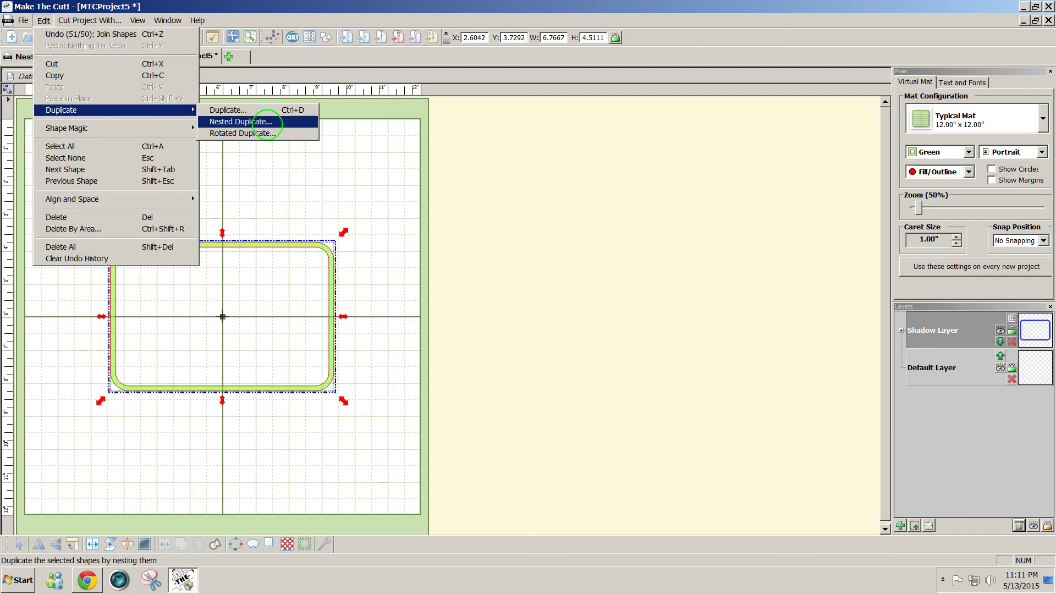
{"action": "left_click", "coordinate": [259, 121]}
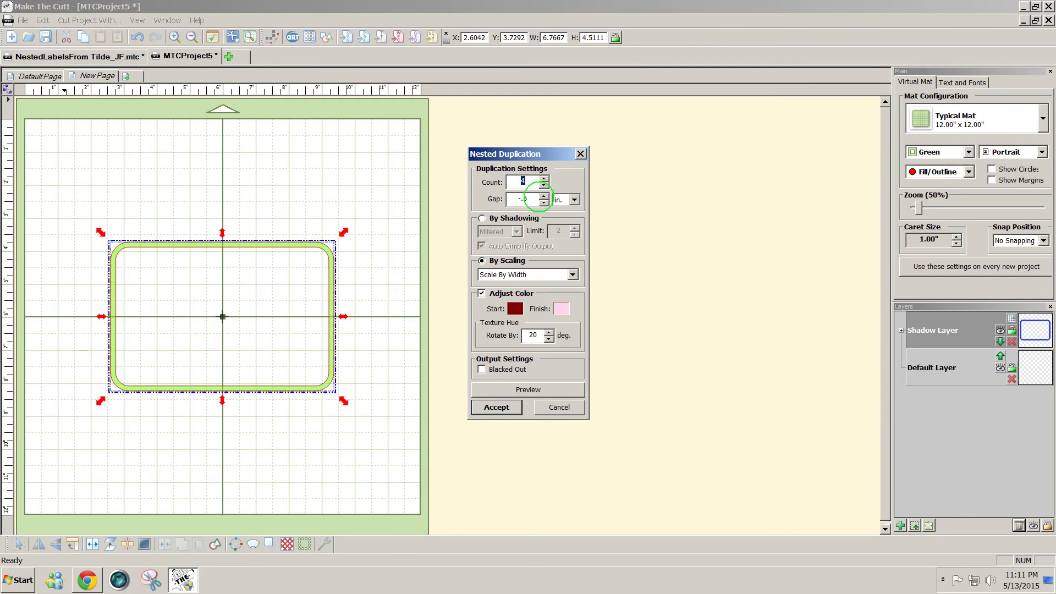
{"action": "double_click", "coordinate": [527, 181]}
{"action": "double_click", "coordinate": [523, 181]}
{"action": "left_click", "coordinate": [514, 388]}
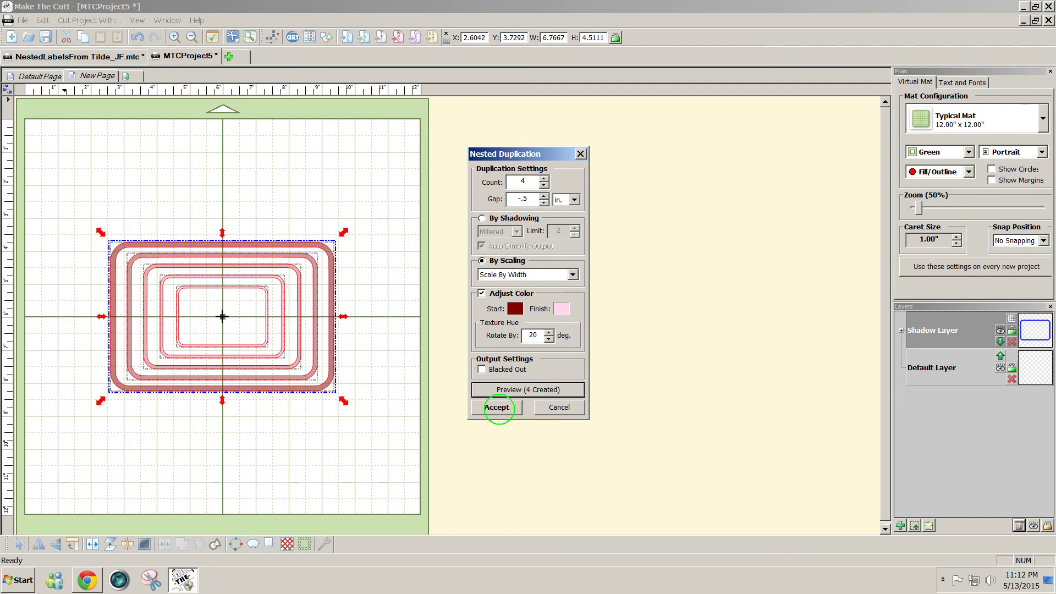
{"action": "left_click", "coordinate": [497, 407]}
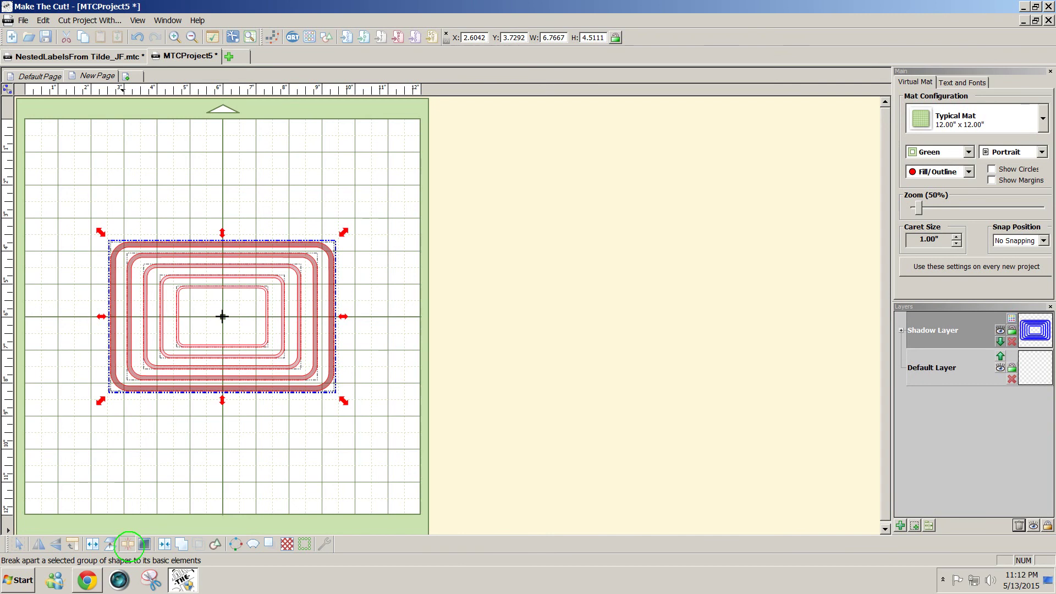
- Break Apart the nested group, switch the display to Outline, and deselect everything
{"action": "left_click", "coordinate": [128, 544]}
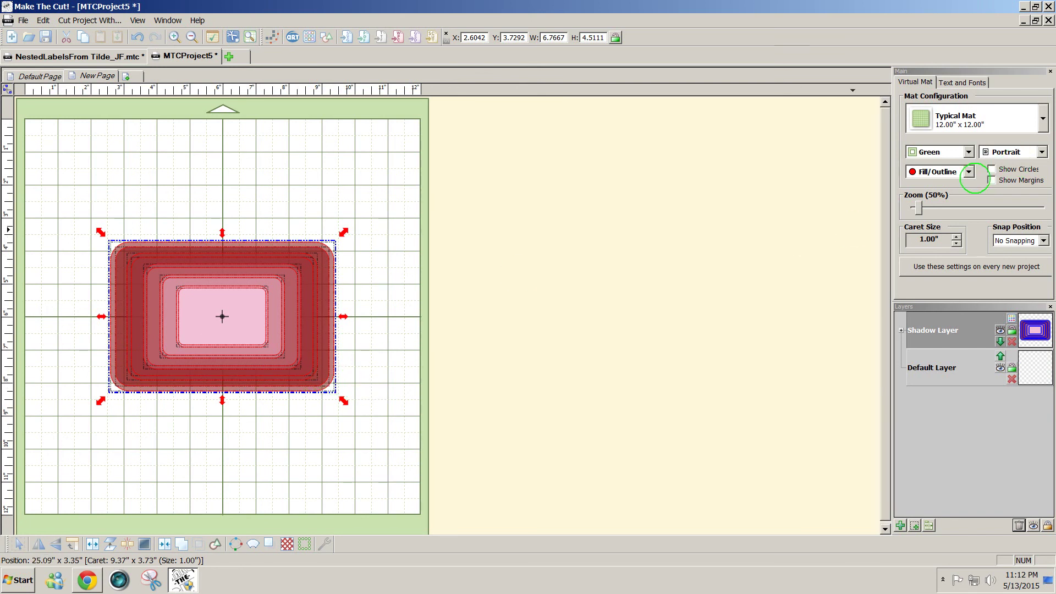
{"action": "left_click", "coordinate": [968, 172]}
{"action": "left_click", "coordinate": [951, 205]}
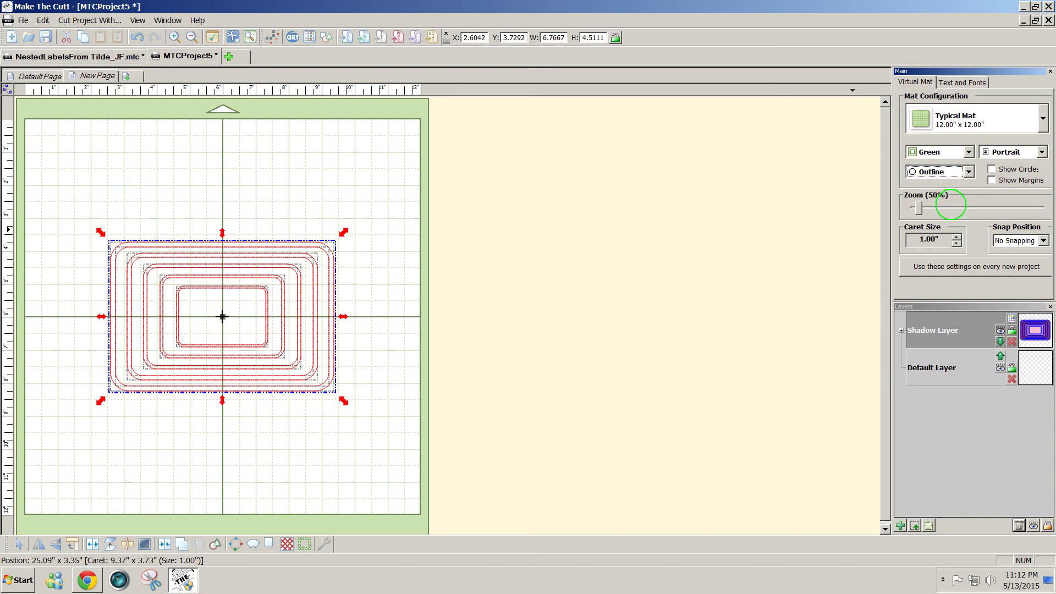
{"action": "left_click", "coordinate": [381, 177]}
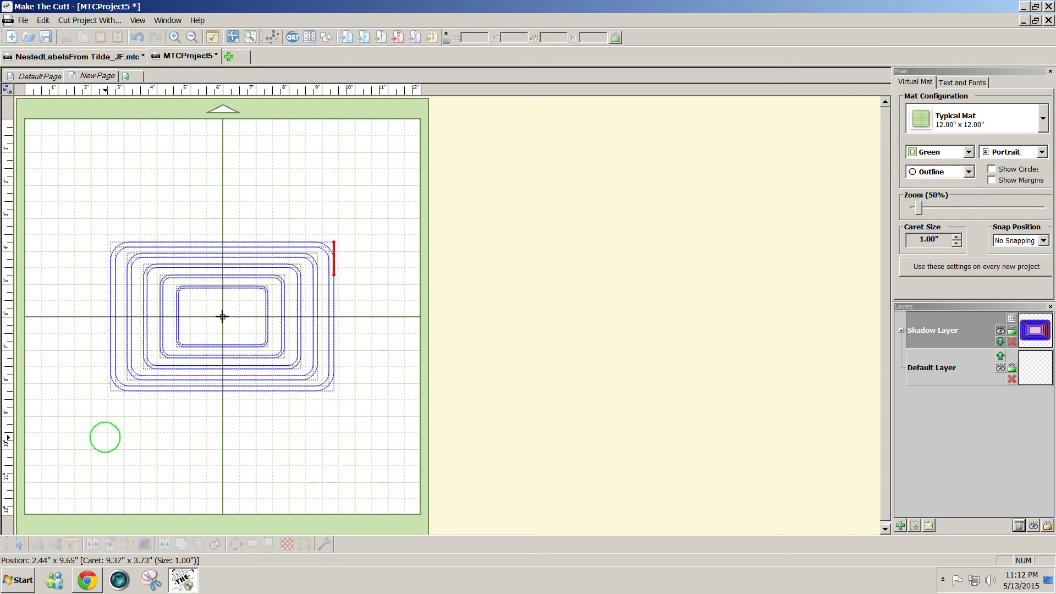
- Select the outermost rounded outline, then add the four inner outlines to the selection
{"action": "left_click", "coordinate": [124, 383]}
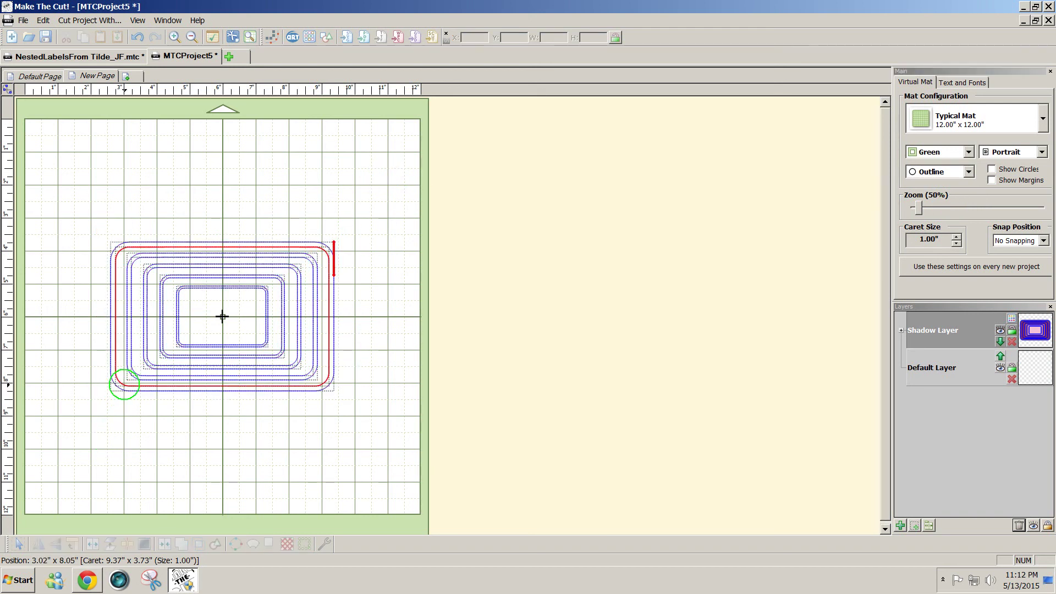
{"action": "left_click", "coordinate": [124, 383]}
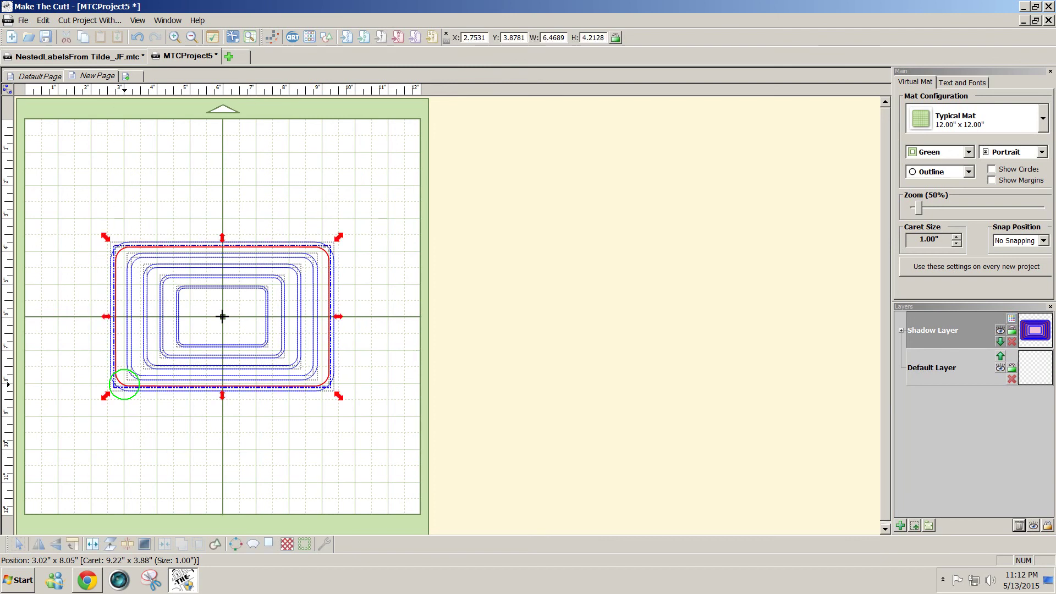
{"action": "left_click", "coordinate": [142, 374], "text": "shift"}
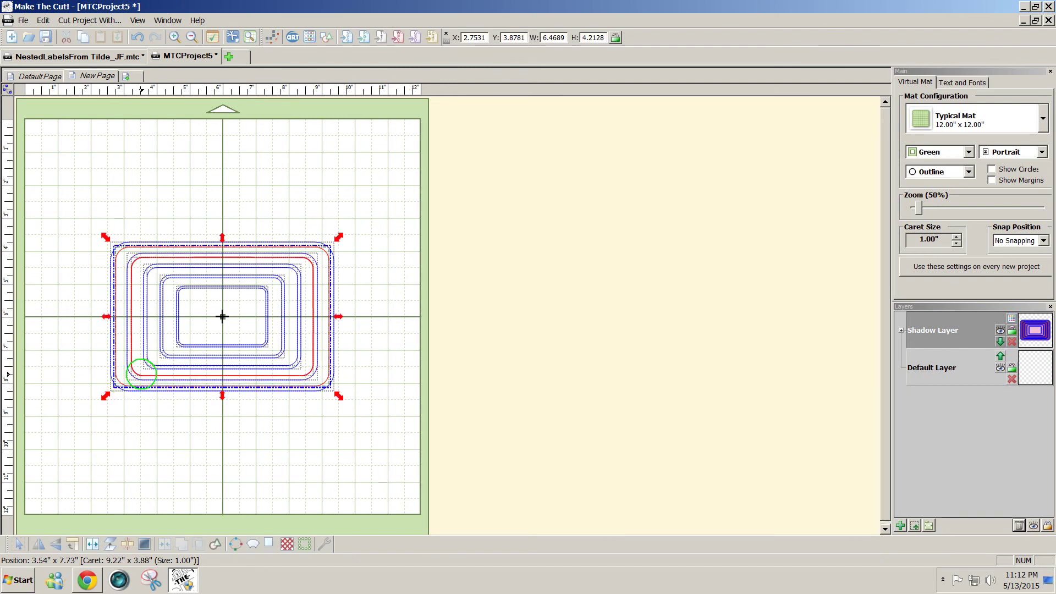
{"action": "left_click", "coordinate": [154, 365], "text": "shift"}
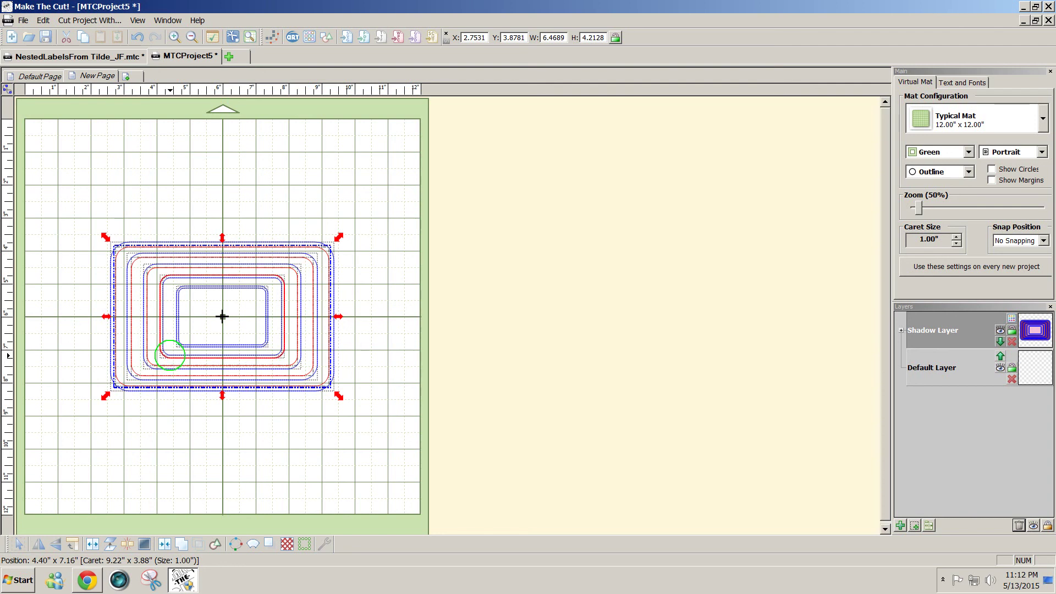
{"action": "left_click", "coordinate": [170, 353], "text": "shift"}
{"action": "left_click", "coordinate": [179, 342], "text": "shift"}
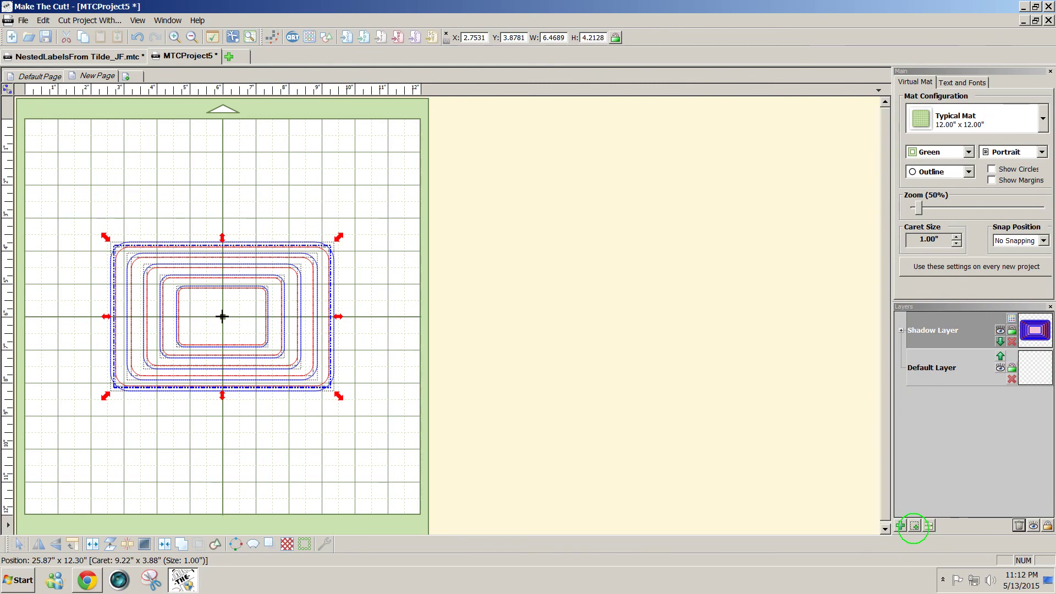
- Move the selection to a New Layer with a custom dashed line: 0.45" dashes, 0.52" gaps
{"action": "left_click", "coordinate": [914, 525]}
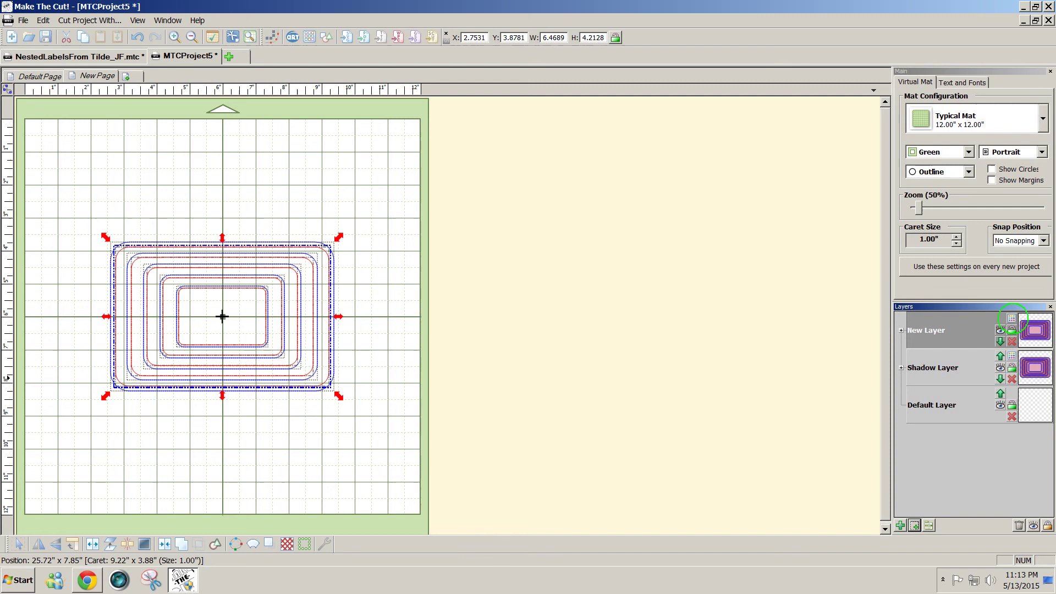
{"action": "left_click", "coordinate": [1012, 318]}
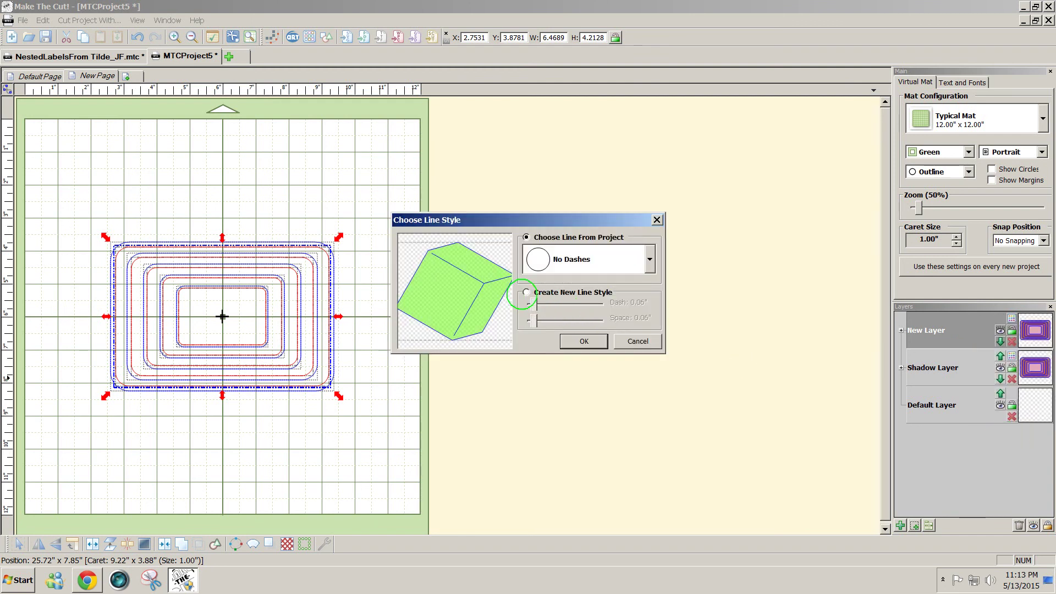
{"action": "left_click", "coordinate": [526, 292]}
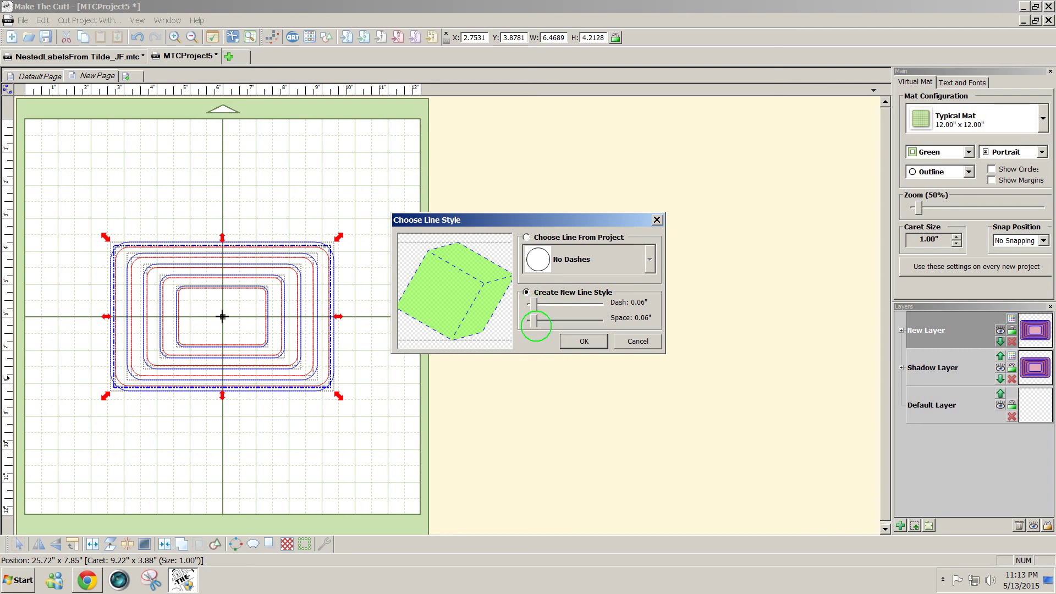
{"action": "left_click_drag", "start_coordinate": [536, 303], "coordinate": [561, 306]}
{"action": "left_click_drag", "start_coordinate": [532, 321], "coordinate": [565, 322]}
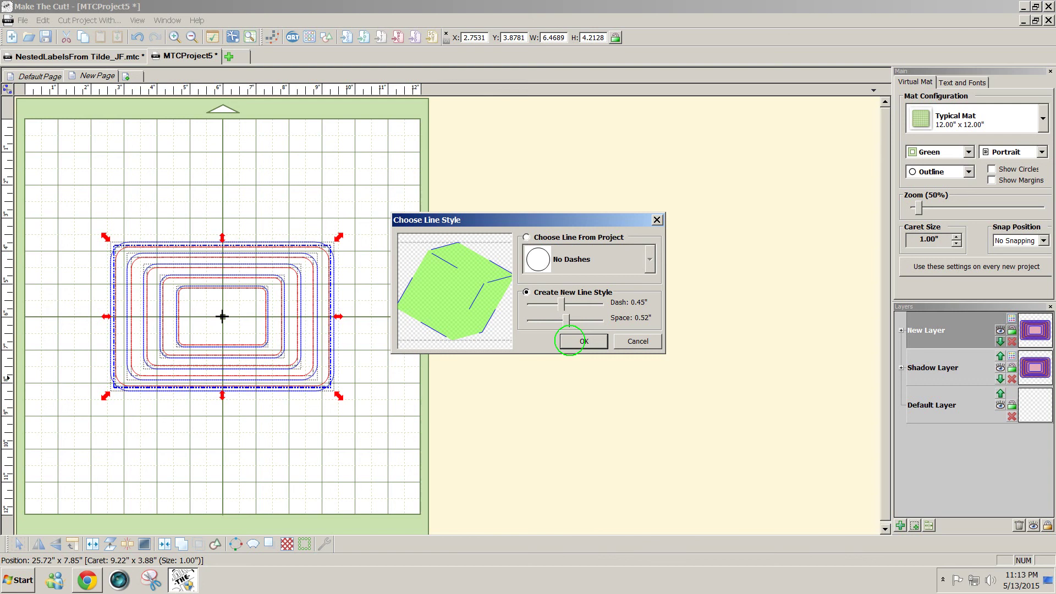
{"action": "left_click", "coordinate": [569, 340]}
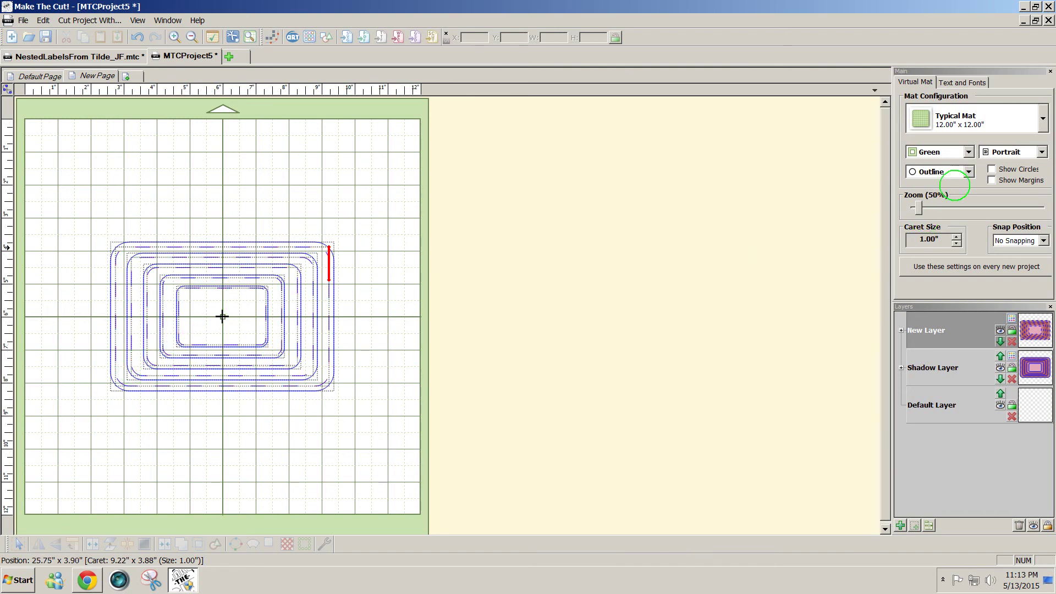
- Switch the display mode to Fill/Outline so the frames show their red-to-pink fills
{"action": "left_click", "coordinate": [968, 172]}
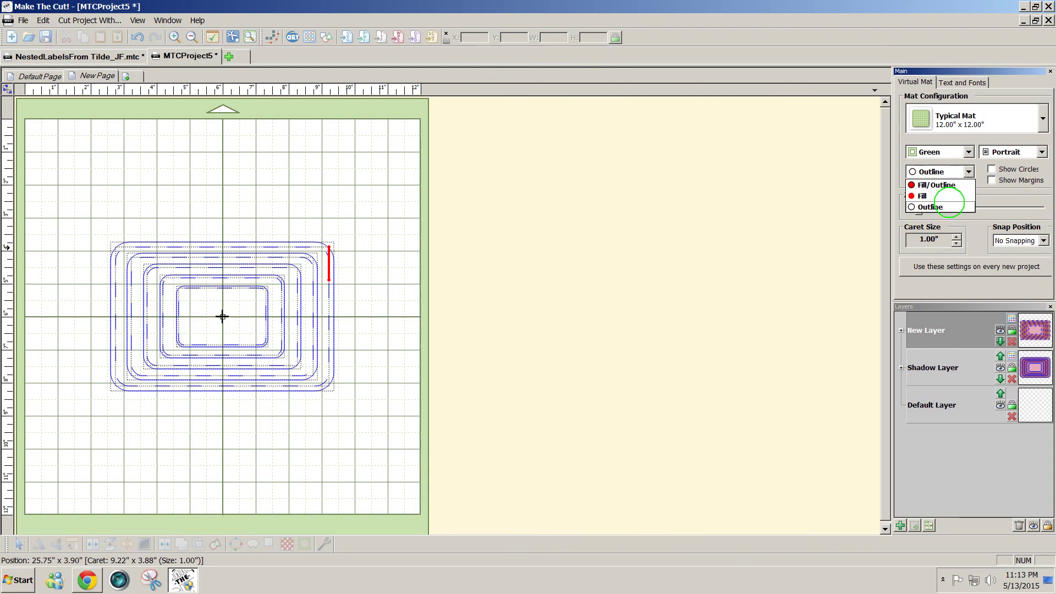
{"action": "left_click", "coordinate": [944, 184]}
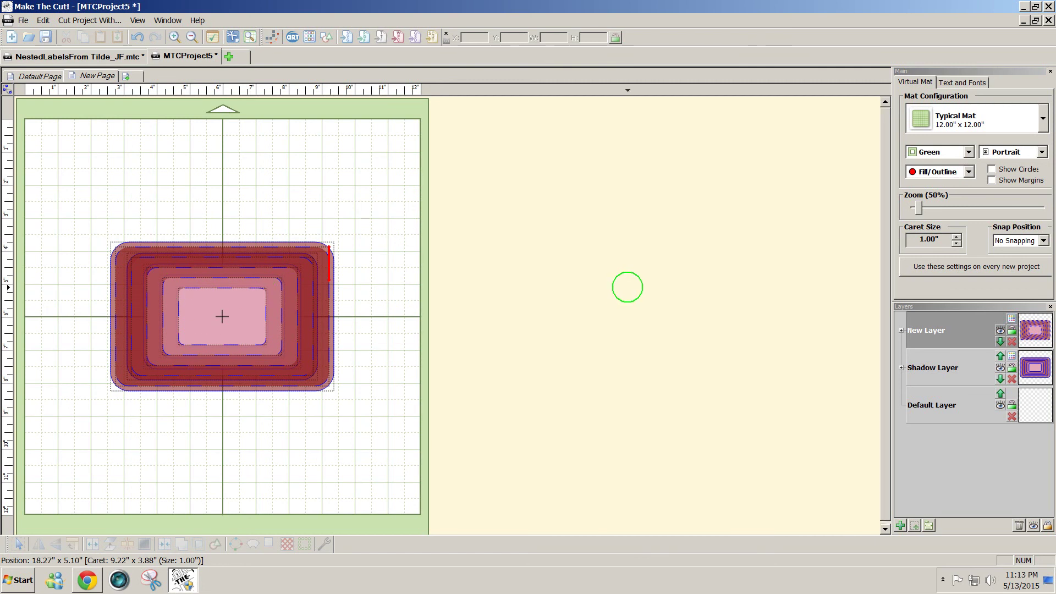
- Select all shapes and set the display mode back to Outline
{"action": "key", "text": "ctrl+a"}
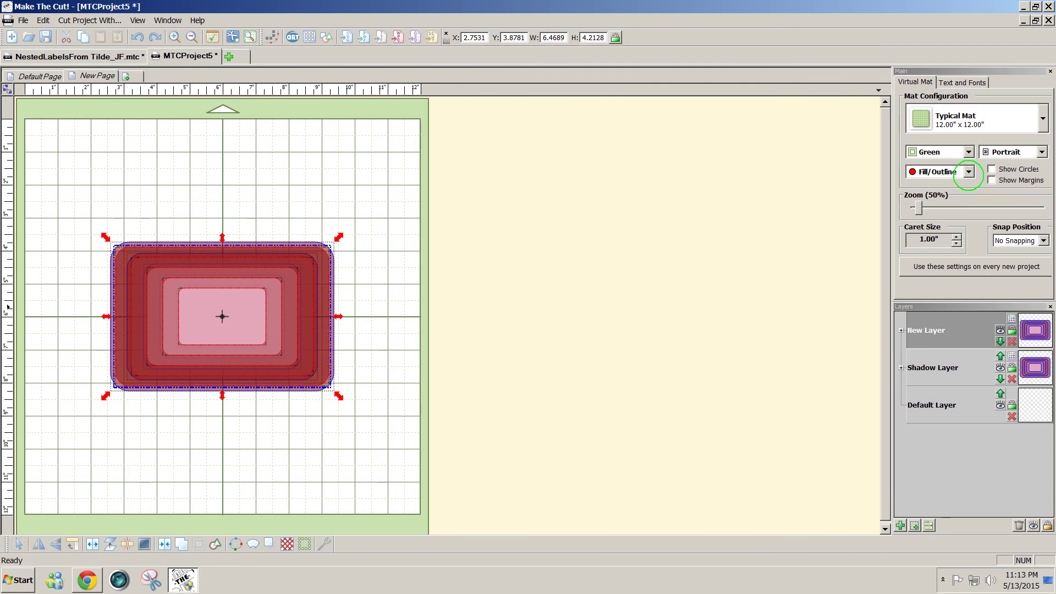
{"action": "left_click", "coordinate": [968, 172]}
{"action": "left_click", "coordinate": [930, 207]}
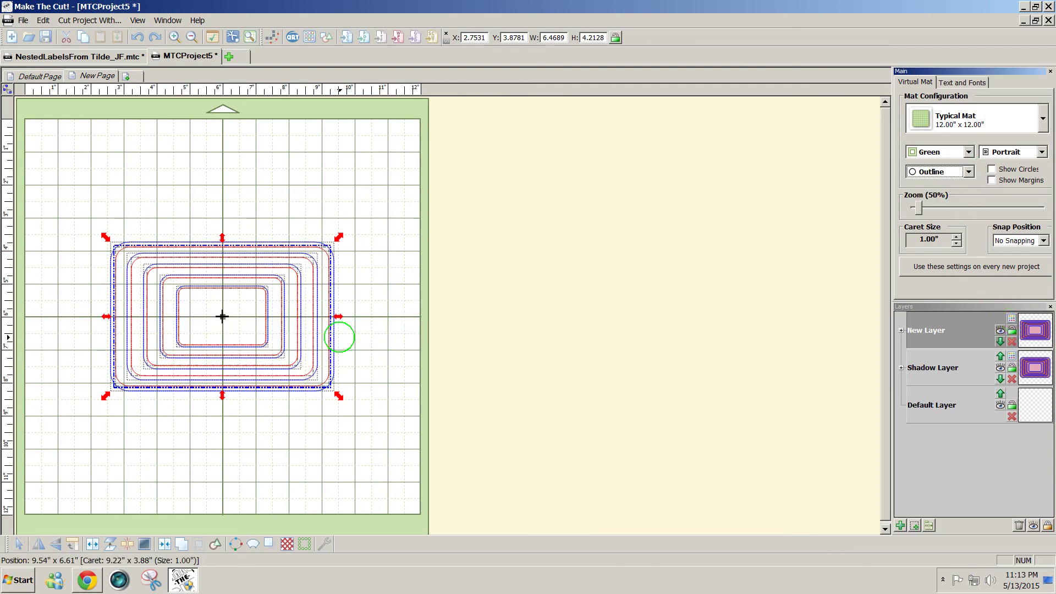
- Create a new dashed line style for the New Layer with gaps of 0.33"
{"action": "left_click", "coordinate": [1011, 318]}
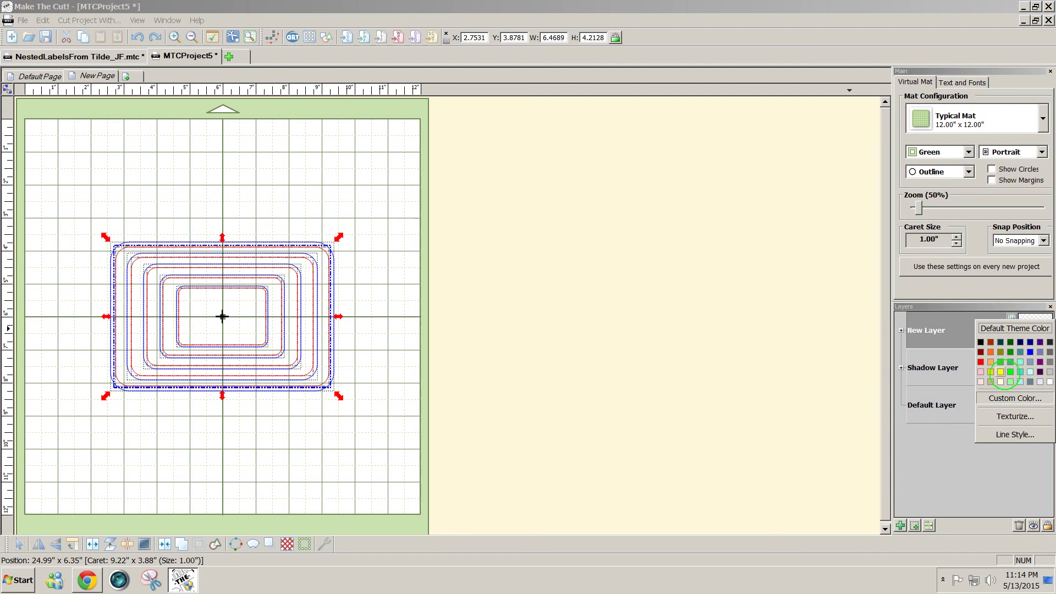
{"action": "left_click", "coordinate": [1007, 445]}
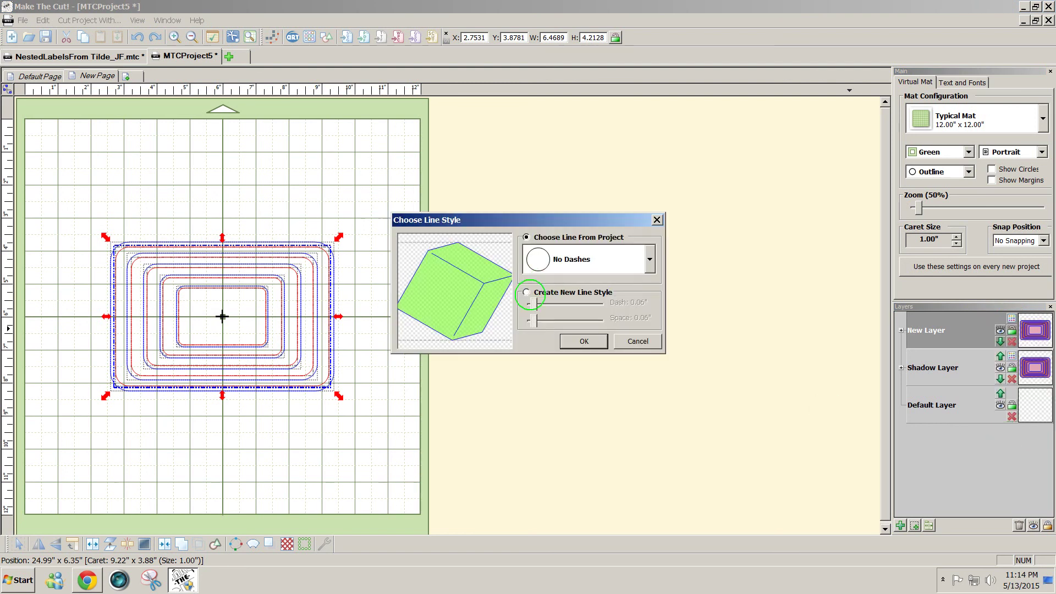
{"action": "left_click", "coordinate": [527, 292]}
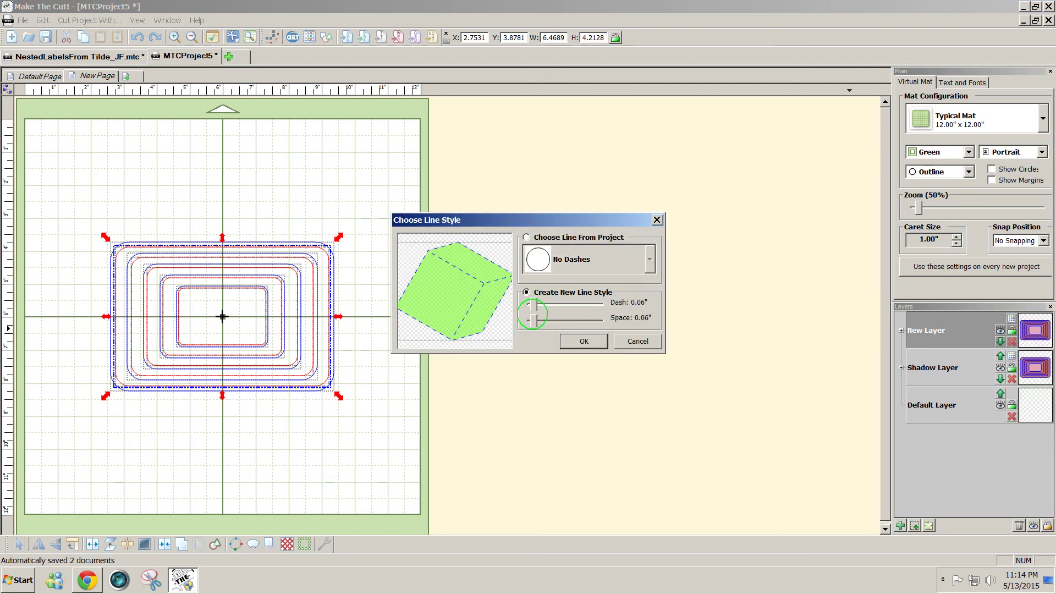
{"action": "mouse_move", "coordinate": [534, 320]}
{"action": "left_mouse_down"}
{"action": "mouse_move", "coordinate": [553, 319]}
{"action": "mouse_move", "coordinate": [544, 306]}
{"action": "left_mouse_up"}
- Apply the new dash style, deselect, and set the display mode to Fill/Outline
{"action": "left_click", "coordinate": [581, 341]}
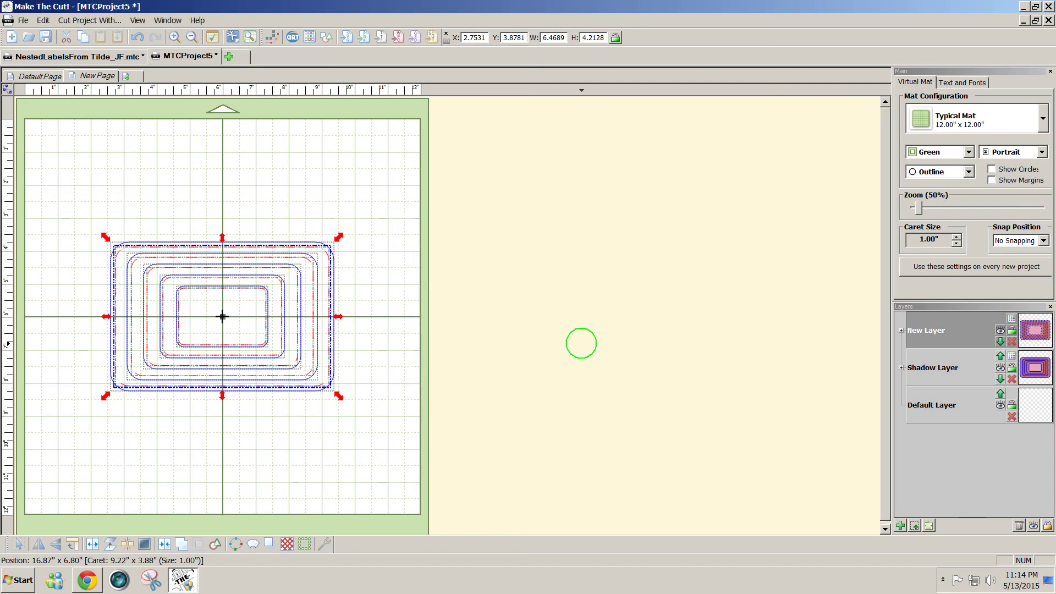
{"action": "left_click", "coordinate": [425, 377]}
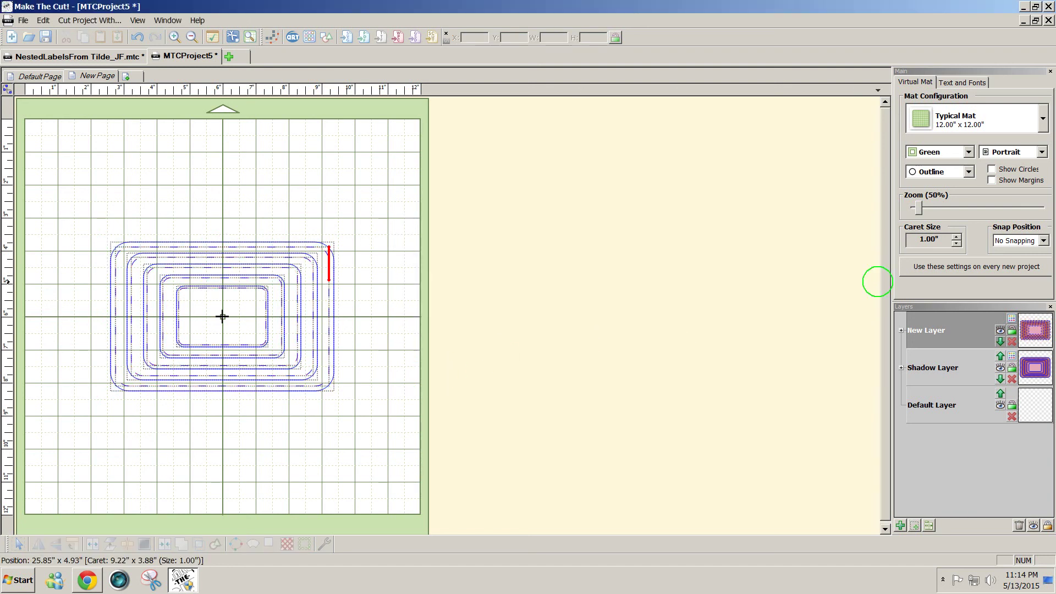
{"action": "left_click", "coordinate": [969, 171]}
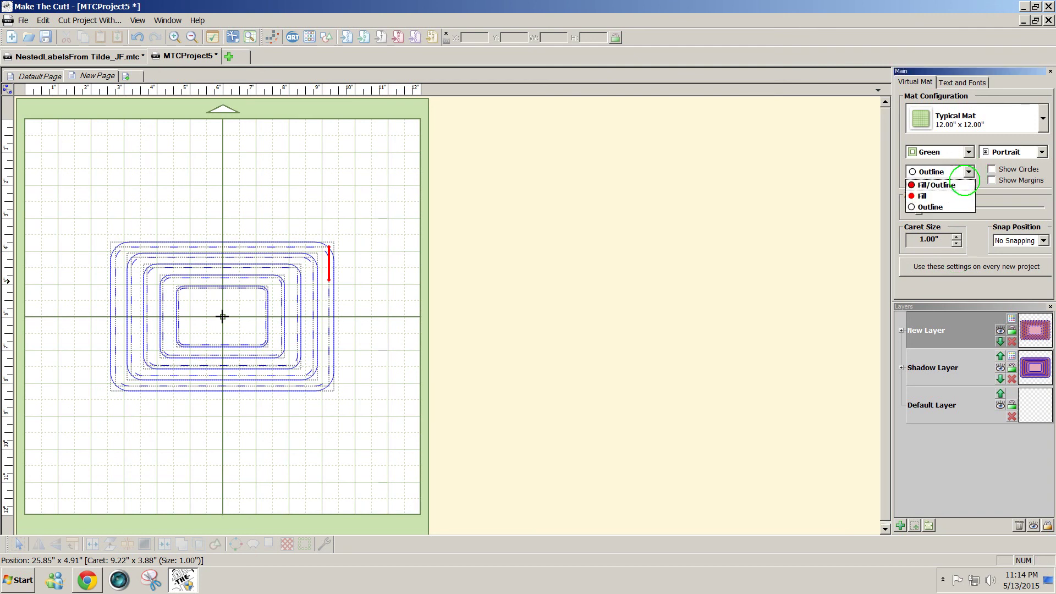
{"action": "left_click", "coordinate": [960, 188]}
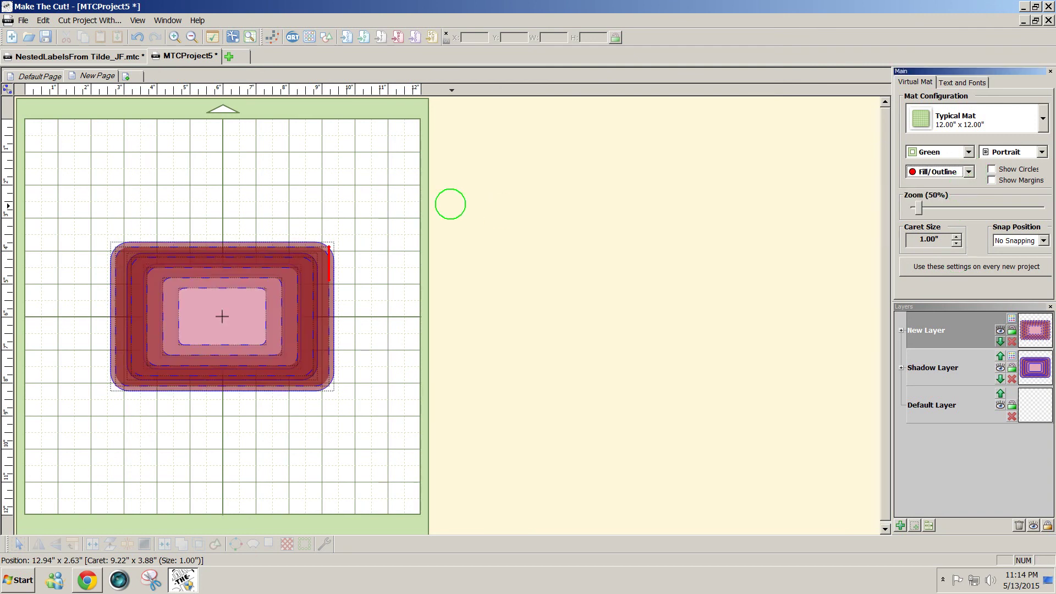